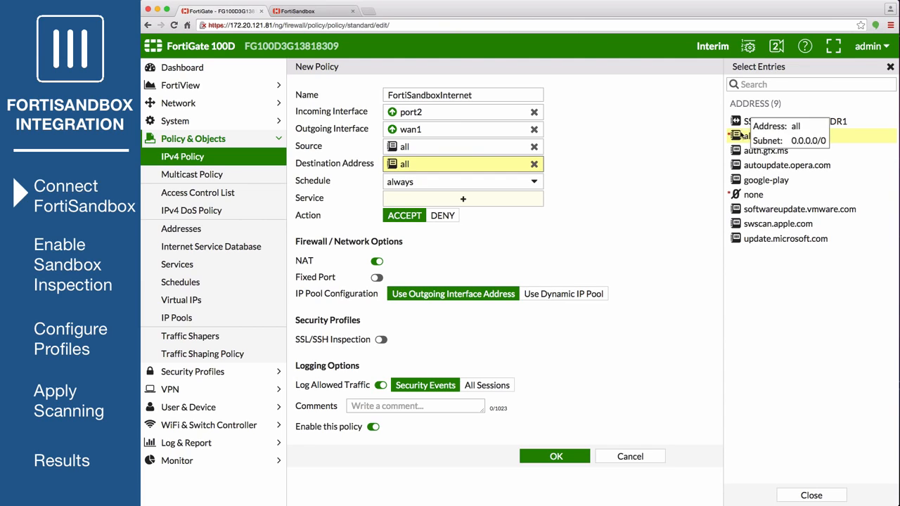
Save the FortiSandboxInternet policy with service ALL and move it to the first position in the IPv4 policy list.
{"action": "left_click", "coordinate": [471, 199]}
{"action": "left_click", "coordinate": [740, 151]}
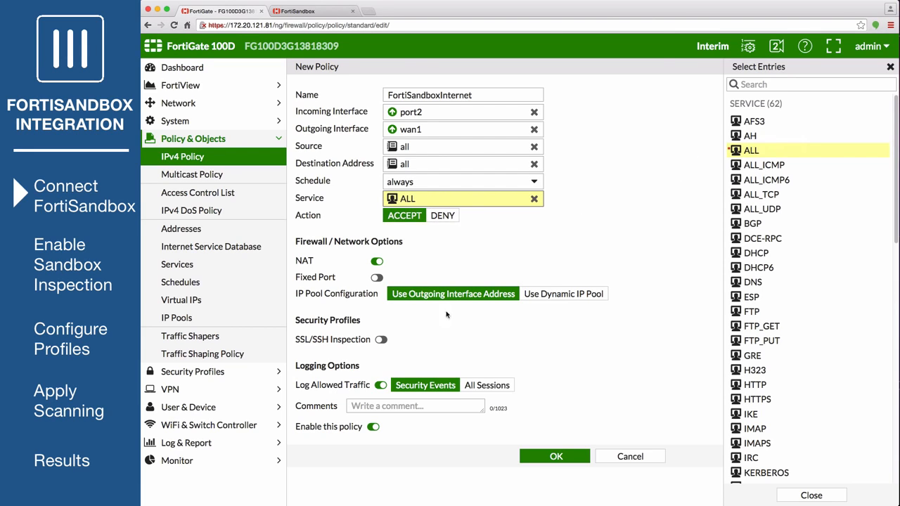
{"action": "left_click", "coordinate": [556, 456]}
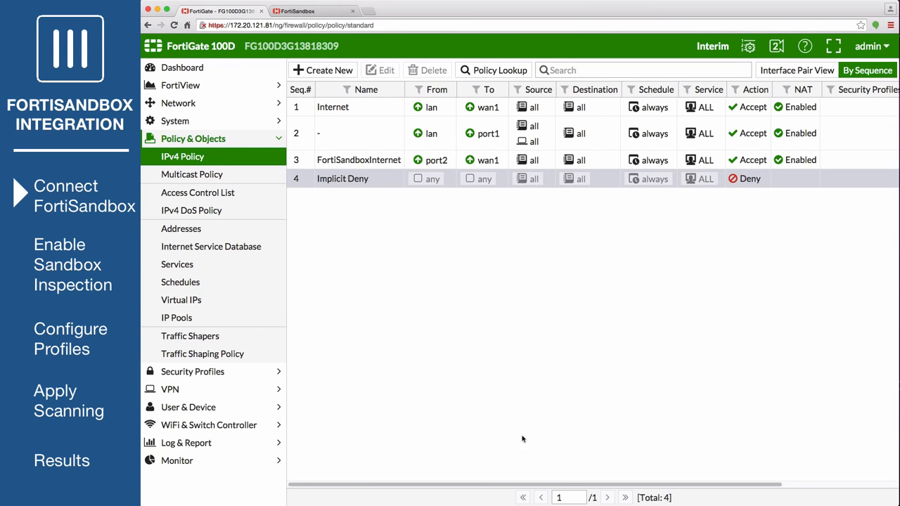
{"action": "left_click_drag", "start_coordinate": [294, 162], "coordinate": [291, 101]}
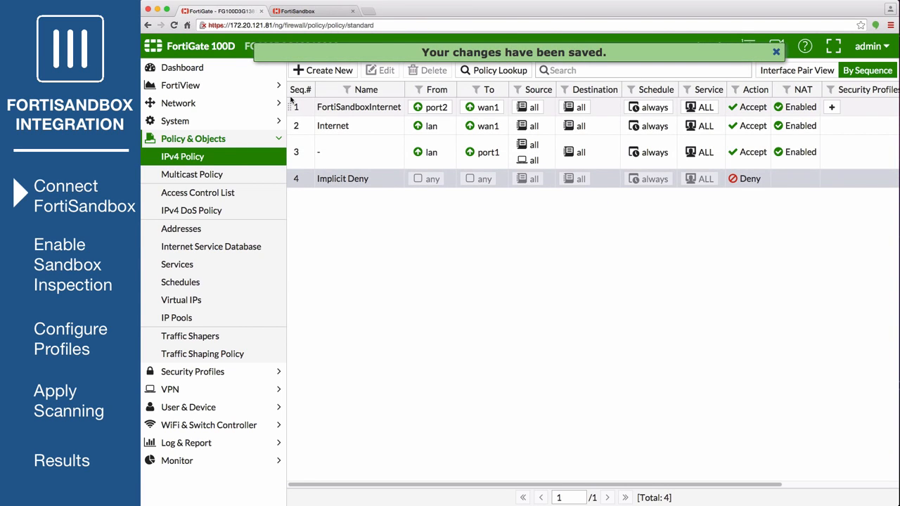
On the FortiSandbox, add a static route to 172.20.0.0/255.255.0.0 through gateway 172.20.121.2 on port1.
{"action": "left_click", "coordinate": [321, 11]}
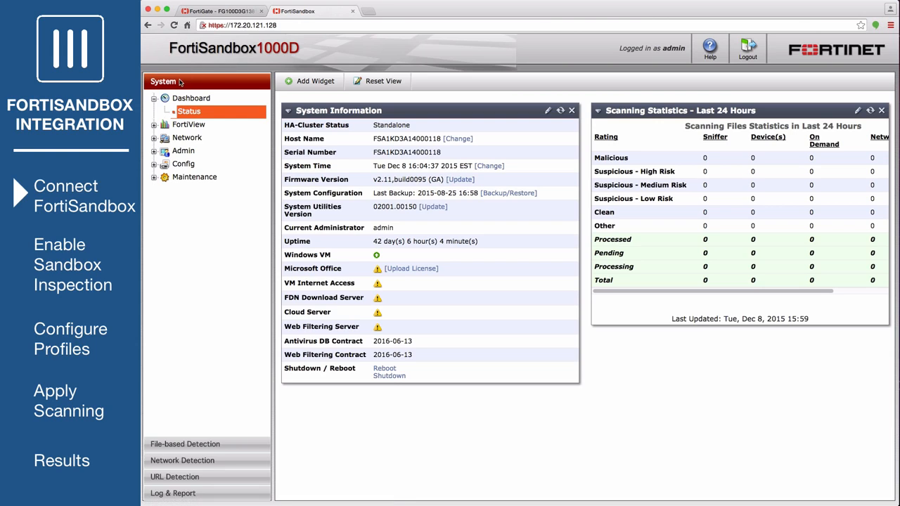
{"action": "left_click", "coordinate": [195, 138]}
{"action": "left_click", "coordinate": [221, 179]}
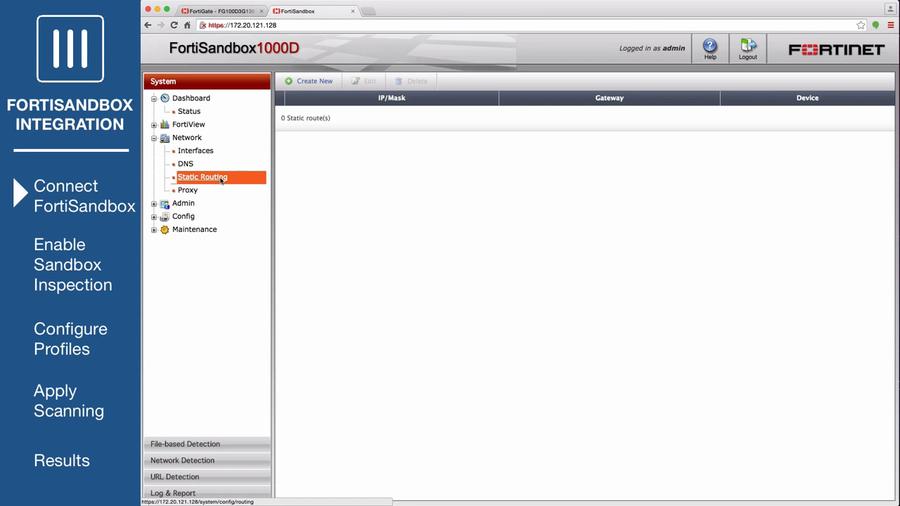
{"action": "left_click", "coordinate": [304, 81]}
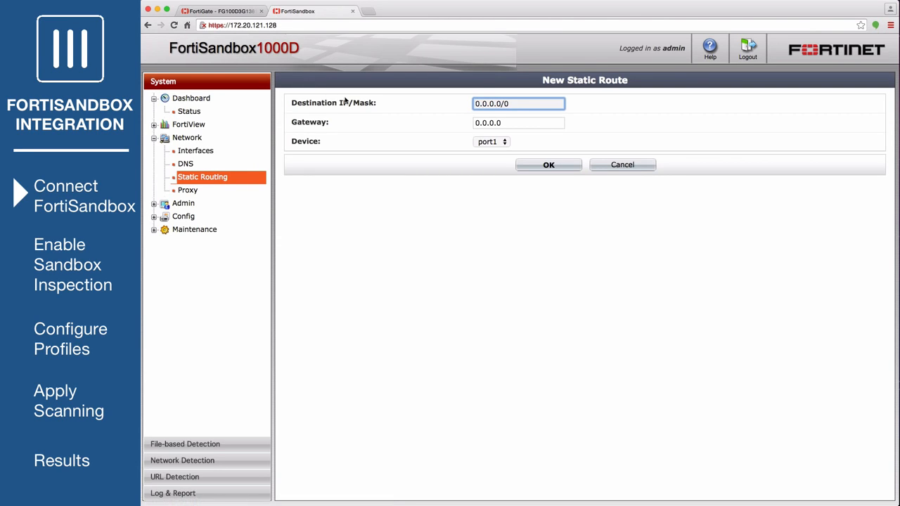
{"action": "triple_click", "coordinate": [500, 105]}
{"action": "type", "text": "172.20.0.0/255.255.0.0"}
{"action": "triple_click", "coordinate": [515, 122]}
{"action": "type", "text": "172.20"}
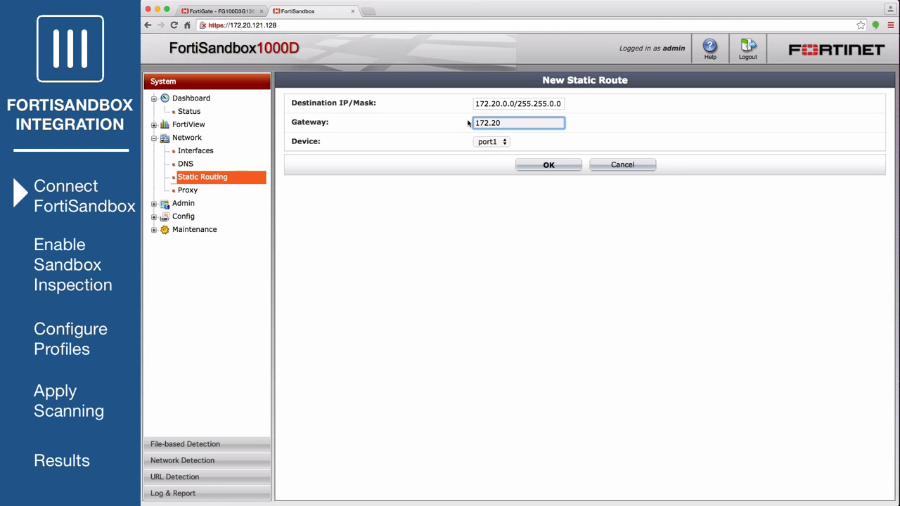
{"action": "type", "text": ".121.2"}
{"action": "left_click", "coordinate": [504, 142]}
{"action": "left_click", "coordinate": [501, 142]}
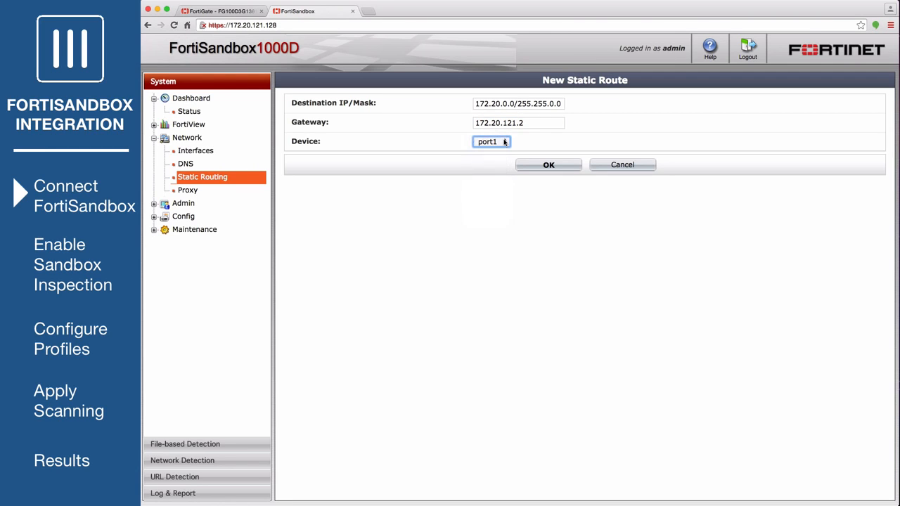
{"action": "left_click", "coordinate": [549, 165]}
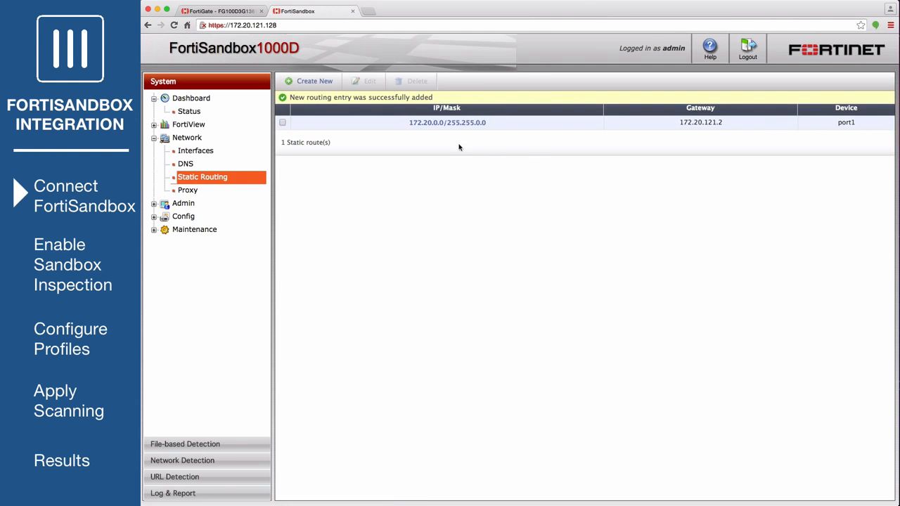
Add a default static route for 0.0.0.0/0 through gateway 172.20.120.2 on port3, and check the system status page.
{"action": "left_click", "coordinate": [329, 84]}
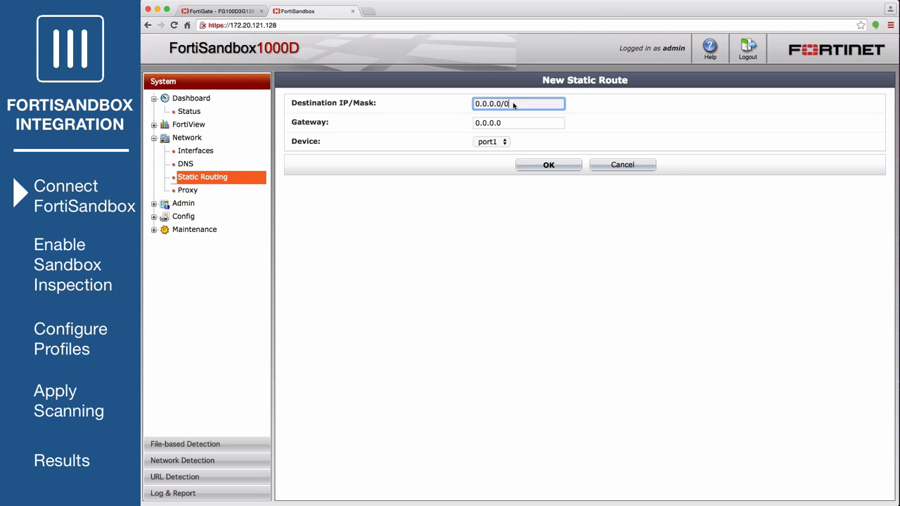
{"action": "left_click", "coordinate": [507, 123]}
{"action": "left_click_drag", "start_coordinate": [508, 123], "coordinate": [473, 123]}
{"action": "key", "text": "BackSpace"}
{"action": "type", "text": "172.20.120.2"}
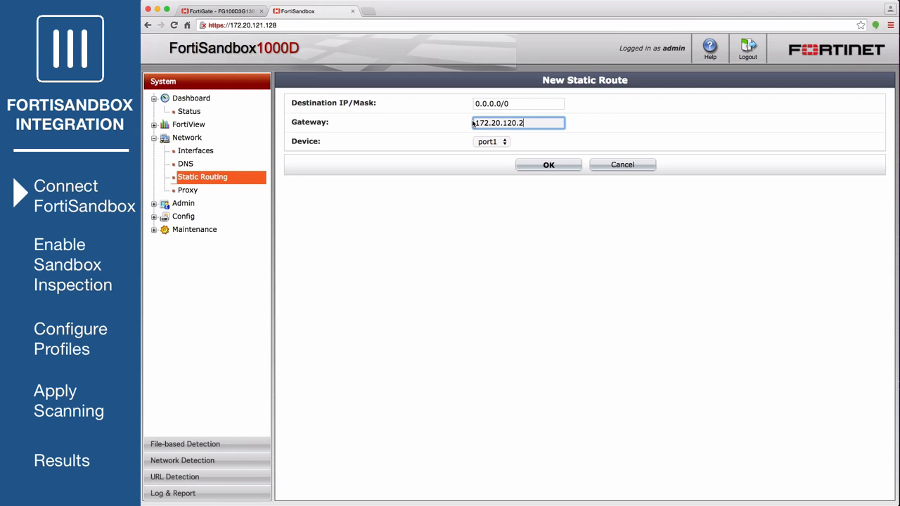
{"action": "left_click", "coordinate": [504, 142]}
{"action": "left_click", "coordinate": [496, 163]}
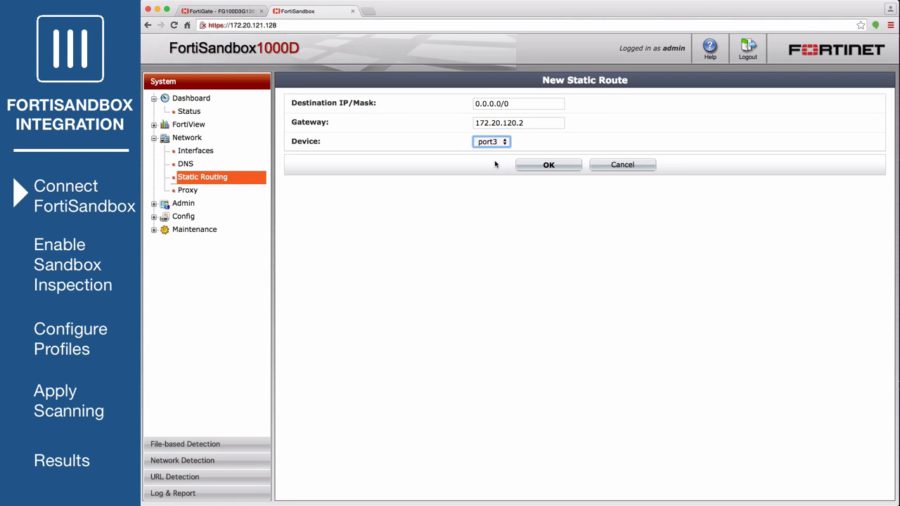
{"action": "left_click", "coordinate": [549, 165]}
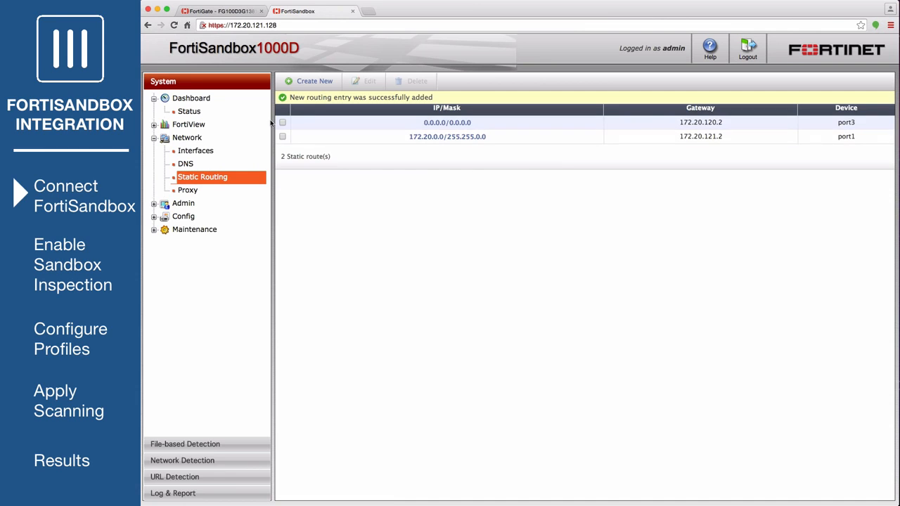
{"action": "left_click", "coordinate": [190, 112]}
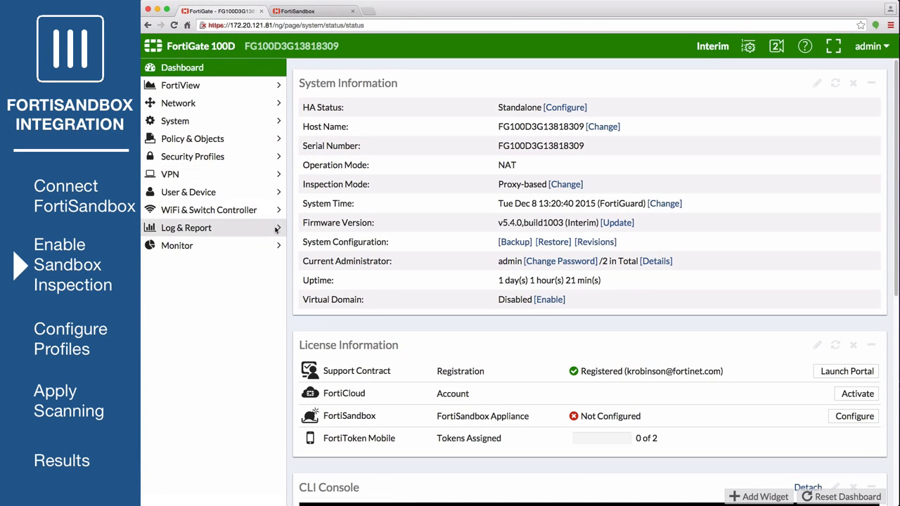
On the FortiGate, enable sandbox inspection with the FortiSandbox Appliance at 172.20.121.128 and the notifier email, test connectivity, and apply the settings.
{"action": "left_click", "coordinate": [845, 419]}
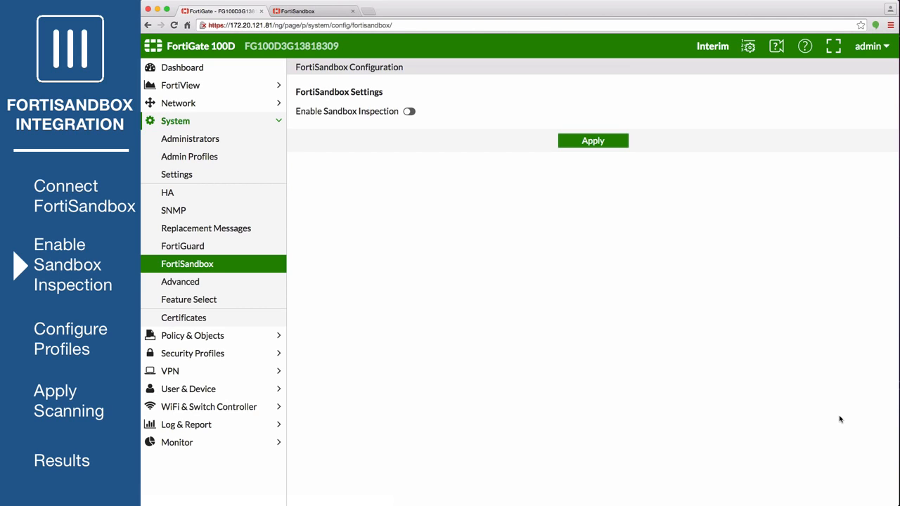
{"action": "left_click", "coordinate": [411, 112]}
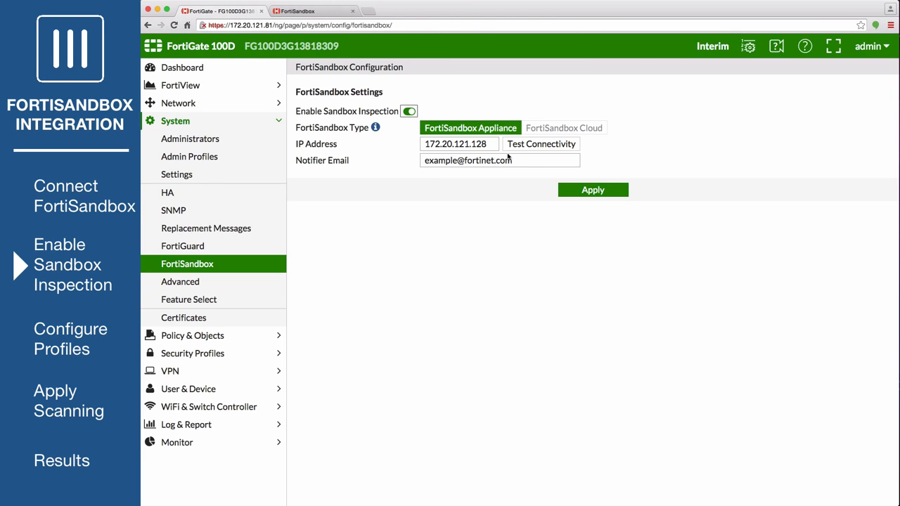
{"action": "left_click", "coordinate": [531, 144]}
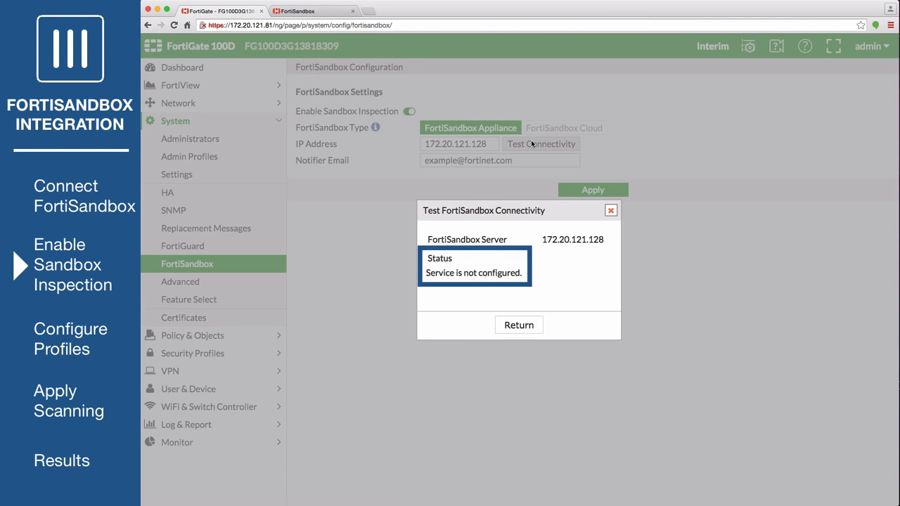
{"action": "left_click", "coordinate": [519, 326]}
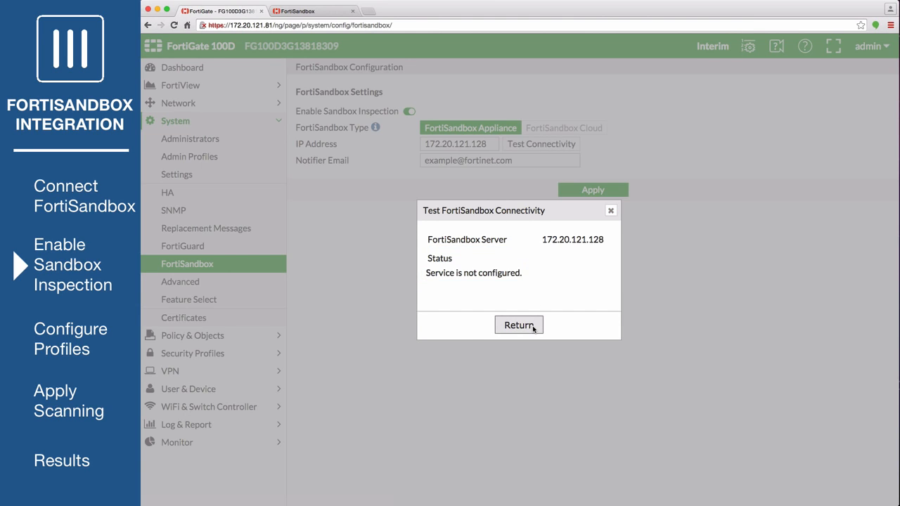
{"action": "left_click", "coordinate": [588, 193]}
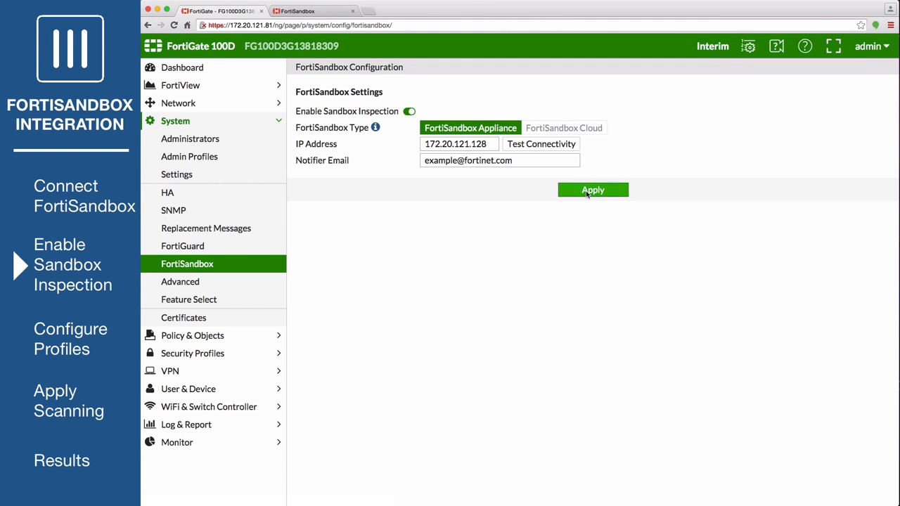
{"action": "left_click", "coordinate": [614, 363]}
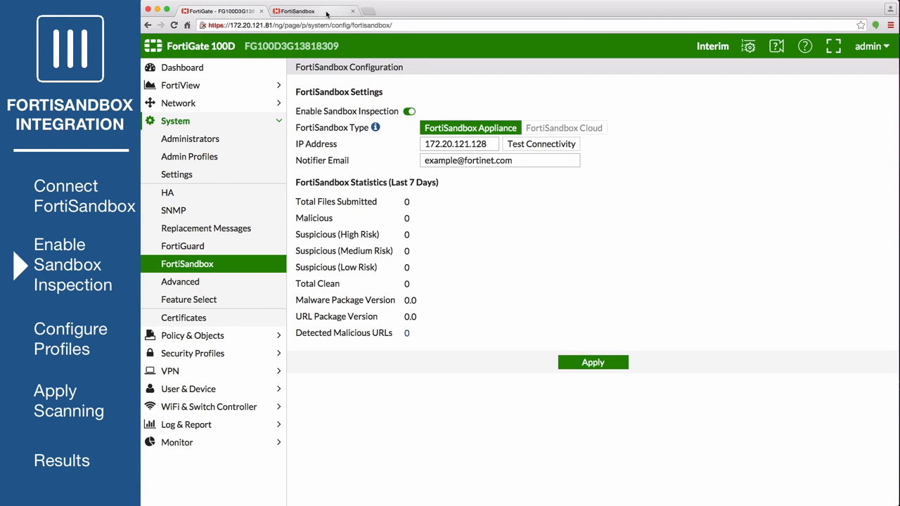
Authorize device FG100D3G13818309 for file input on the FortiSandbox, and retest FortiSandbox connectivity from the FortiGate.
{"action": "left_click", "coordinate": [328, 12]}
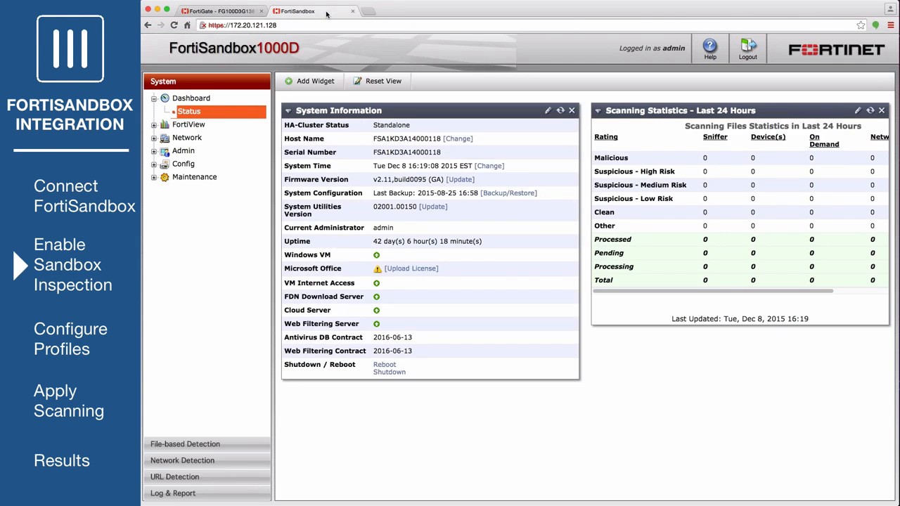
{"action": "left_click", "coordinate": [226, 441]}
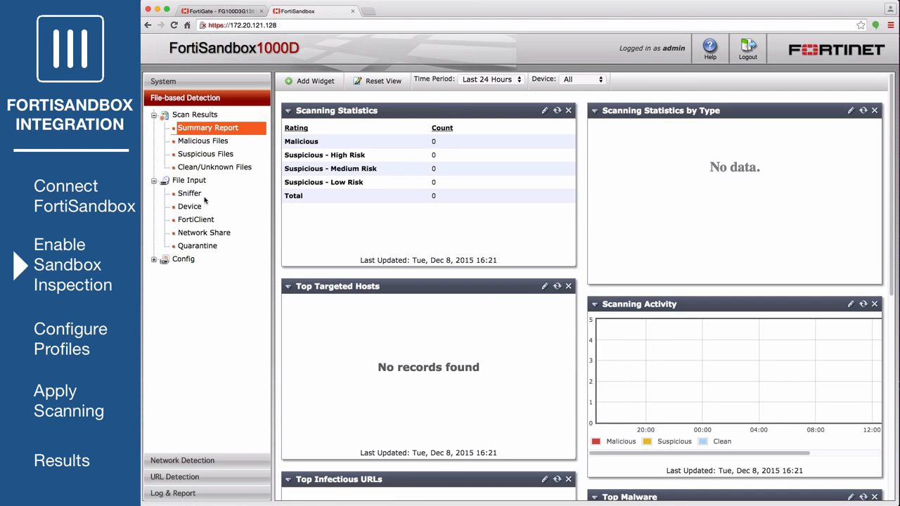
{"action": "left_click", "coordinate": [200, 207]}
{"action": "left_click", "coordinate": [307, 200]}
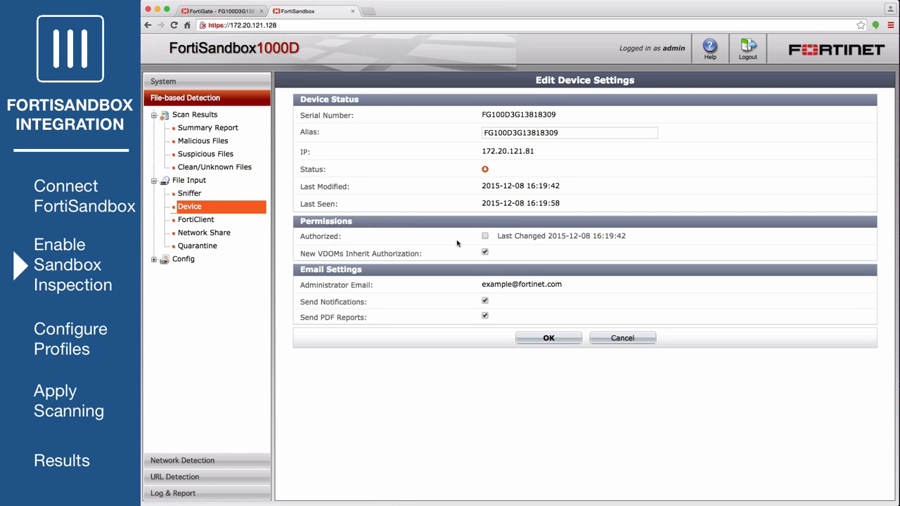
{"action": "left_click", "coordinate": [485, 237]}
{"action": "left_click", "coordinate": [542, 338]}
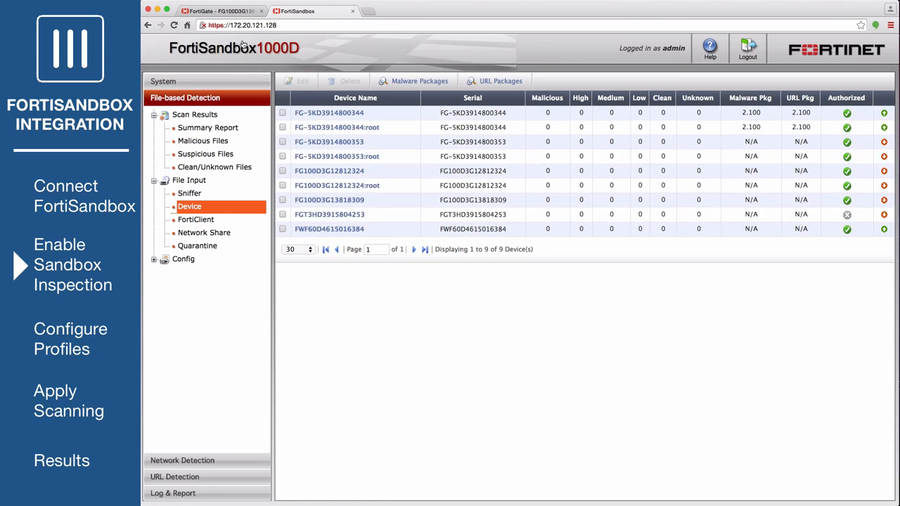
{"action": "left_click", "coordinate": [225, 11]}
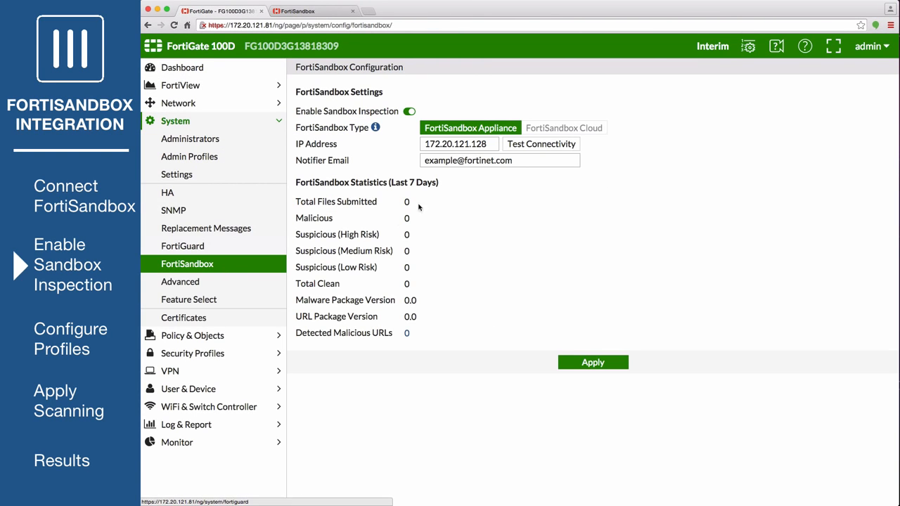
{"action": "left_click", "coordinate": [533, 145]}
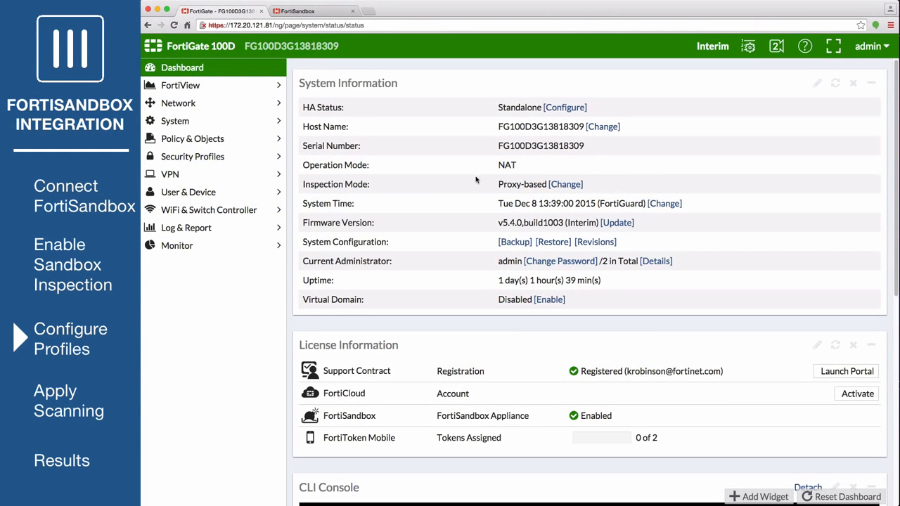
Enable the AntiVirus, Endpoint Control, Web Filter and Multiple Security Profiles features on the FortiGate and apply the changes.
{"action": "left_click", "coordinate": [227, 121]}
{"action": "left_click", "coordinate": [238, 300]}
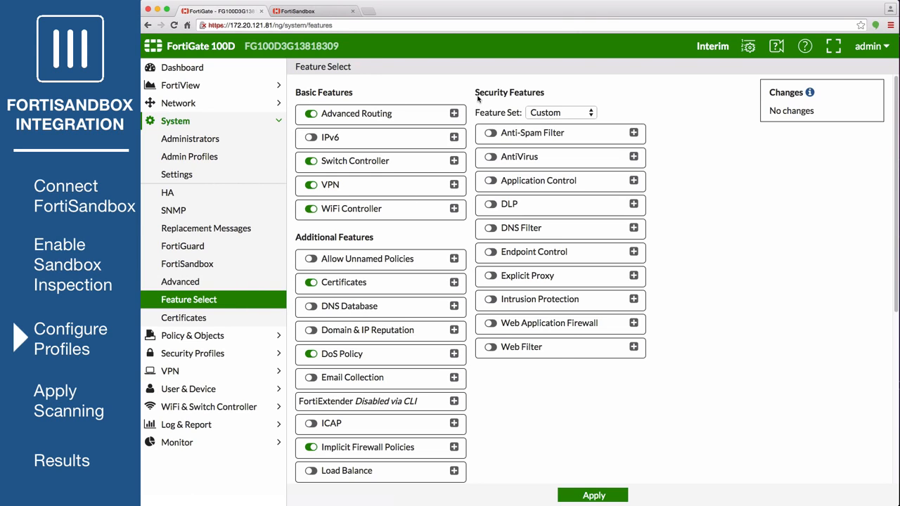
{"action": "left_click", "coordinate": [491, 157]}
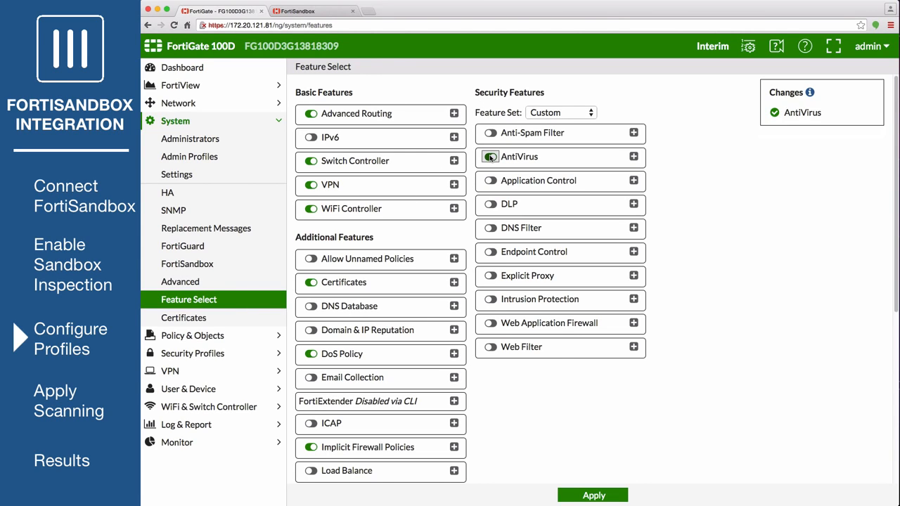
{"action": "left_click", "coordinate": [491, 253]}
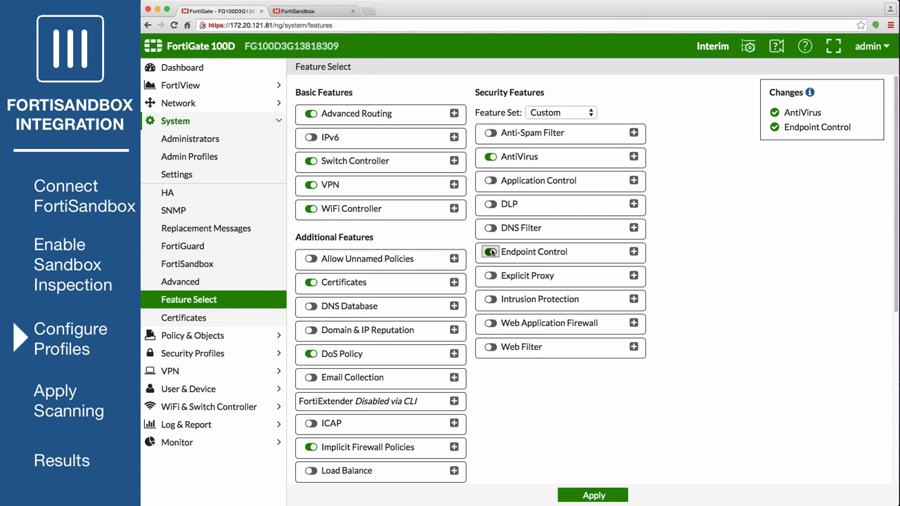
{"action": "left_click", "coordinate": [490, 348]}
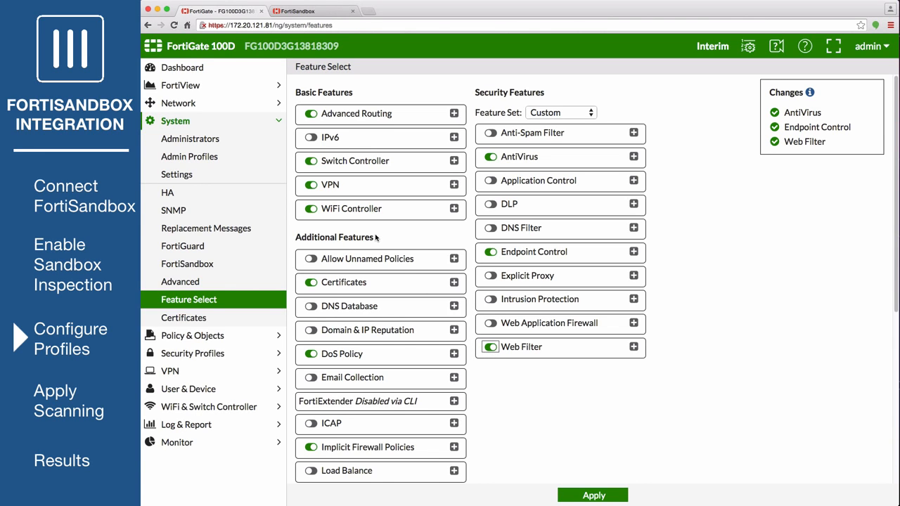
{"action": "scroll", "coordinate": [376, 241], "scroll_direction": "down", "scroll_amount": 4}
{"action": "left_click", "coordinate": [310, 434]}
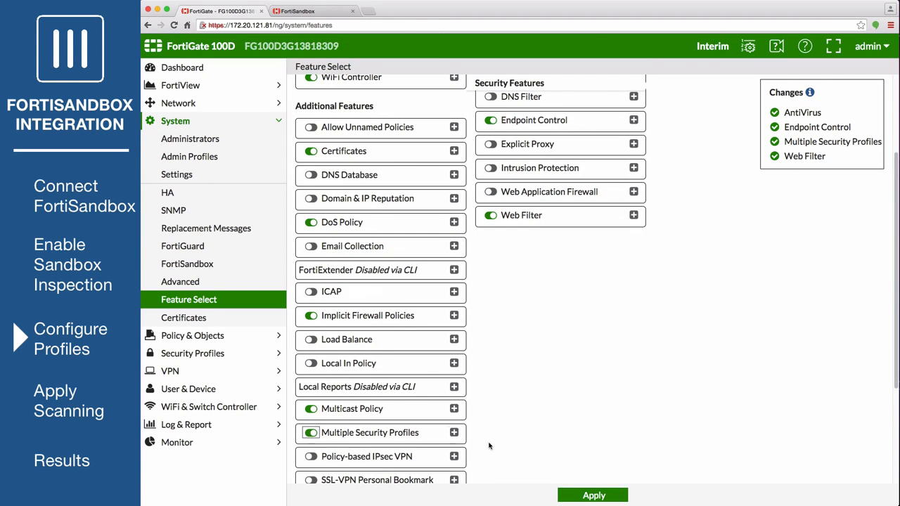
{"action": "left_click", "coordinate": [593, 496]}
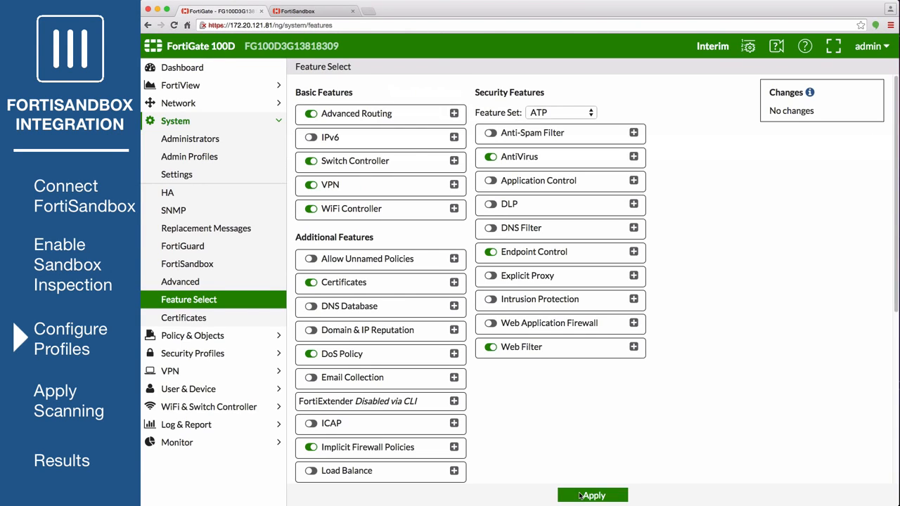
In the default AntiVirus profile, enable sending files to the FortiSandbox Appliance and using the FortiSandbox database, and apply the changes.
{"action": "left_click", "coordinate": [230, 356]}
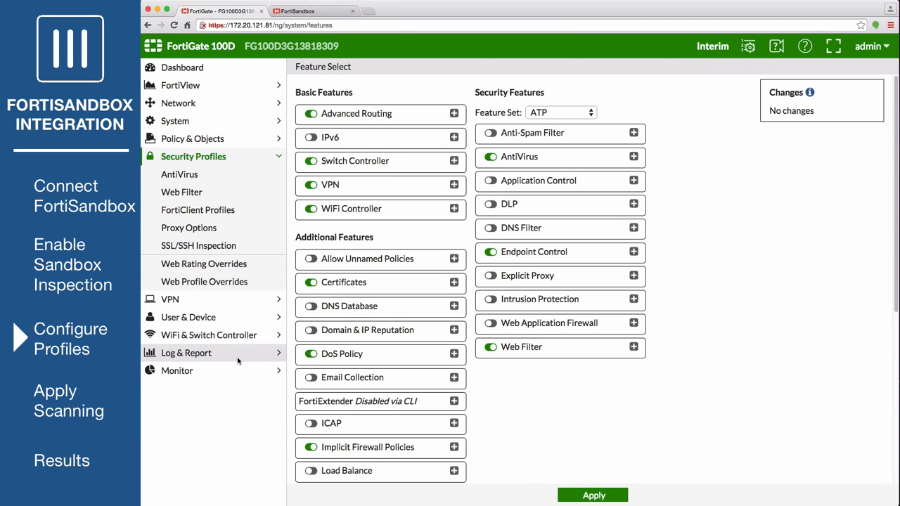
{"action": "left_click", "coordinate": [204, 177]}
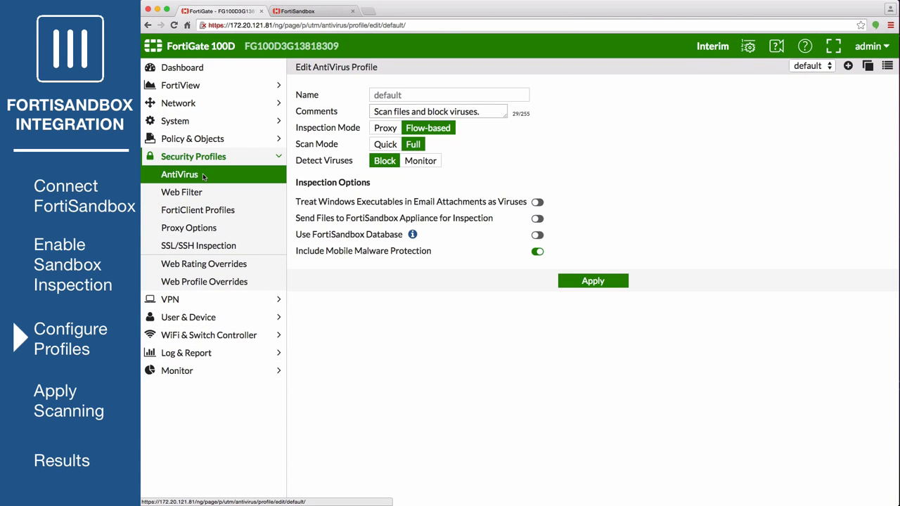
{"action": "left_click", "coordinate": [537, 219]}
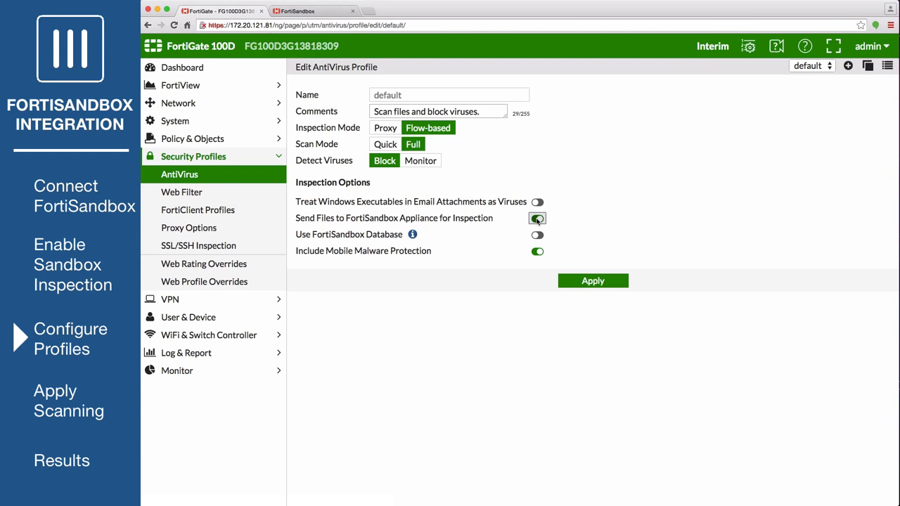
{"action": "left_click", "coordinate": [538, 235]}
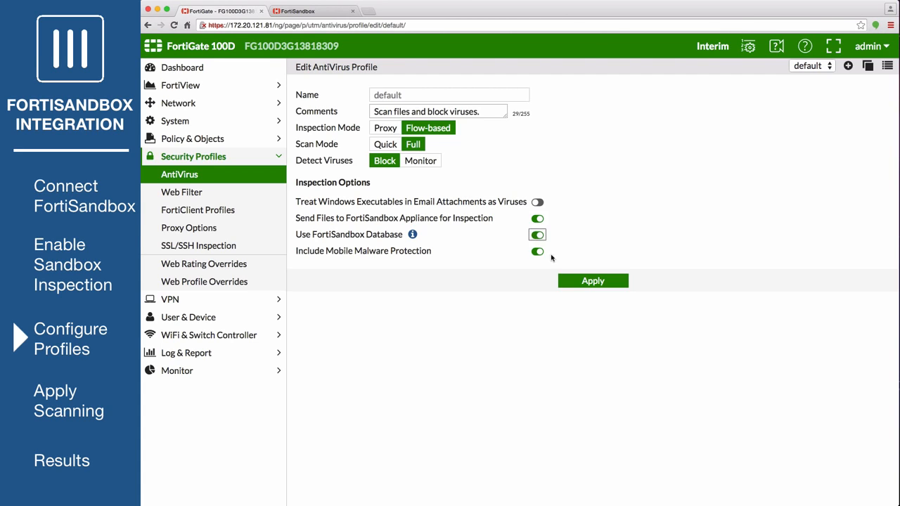
{"action": "left_click", "coordinate": [569, 281]}
Enable blocking of malicious URLs discovered by FortiSandbox in the default Web Filter profile and apply it.
{"action": "left_click", "coordinate": [207, 196]}
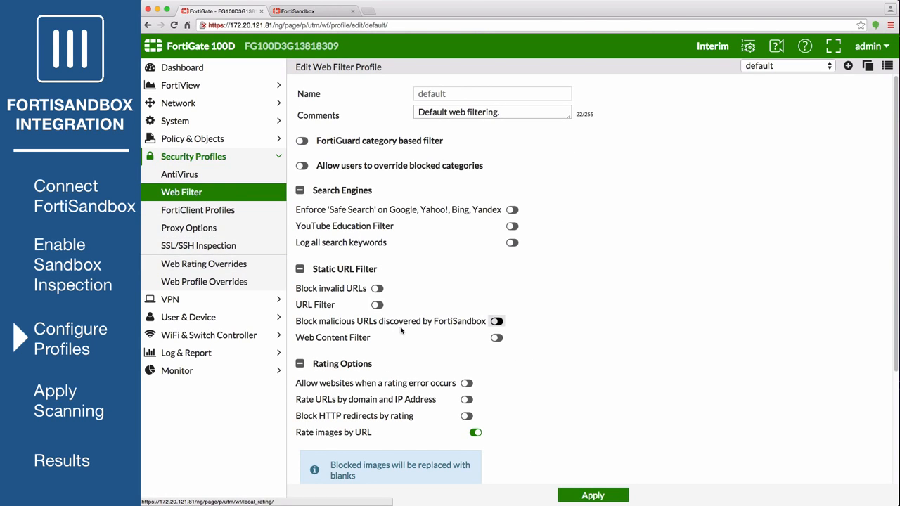
{"action": "left_click", "coordinate": [497, 321]}
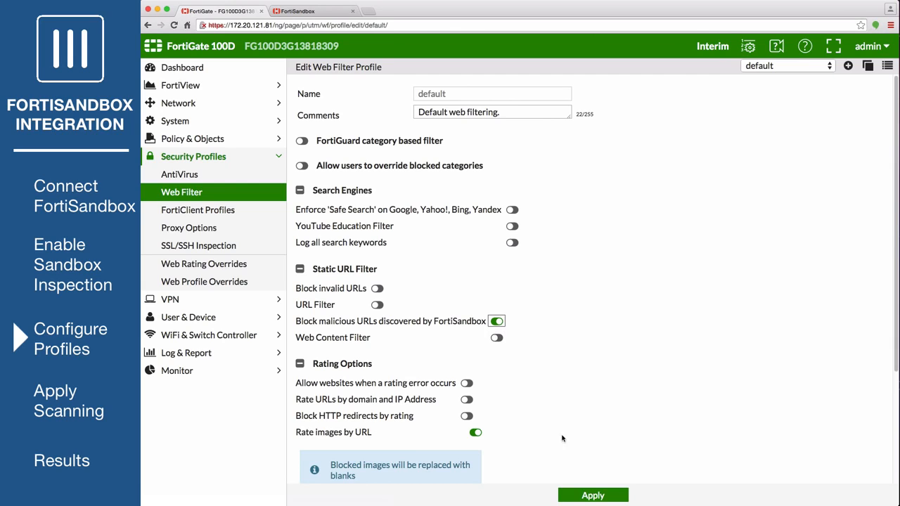
{"action": "left_click", "coordinate": [584, 496]}
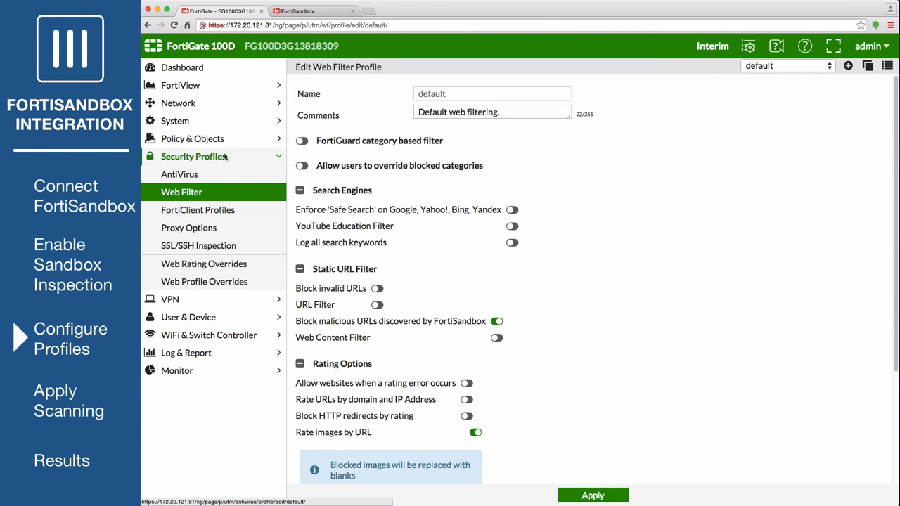
In the default FortiClient profile, enable Realtime Protection, Scan File Downloads and Scan with FortiSandbox, with FortiSandbox IP 172.20.121.128.
{"action": "left_click", "coordinate": [246, 214]}
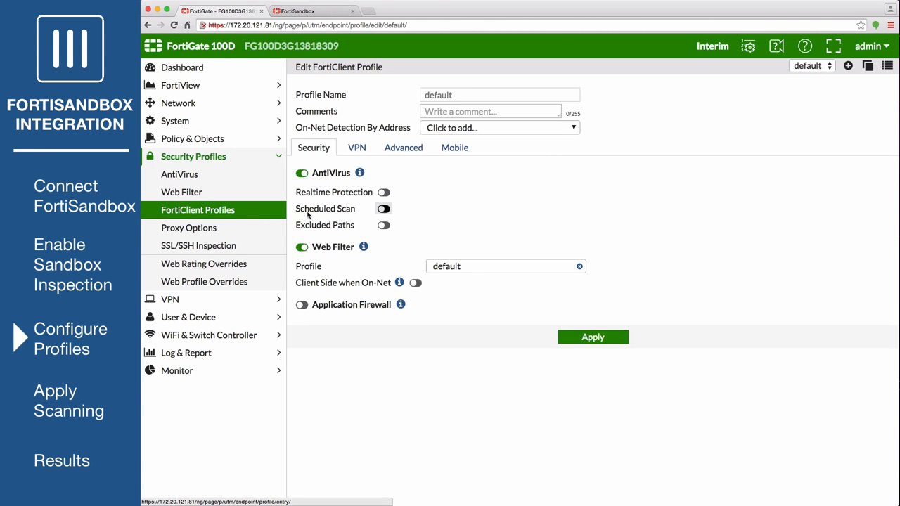
{"action": "left_click", "coordinate": [384, 193]}
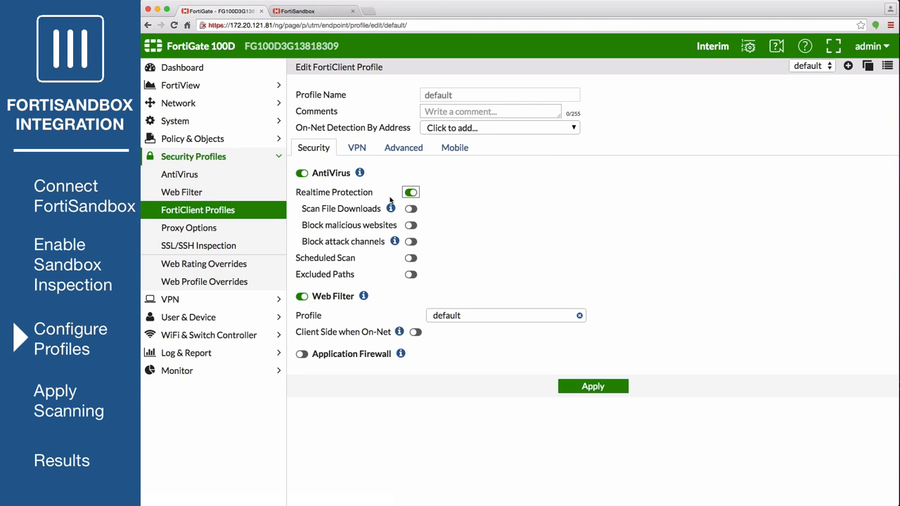
{"action": "left_click", "coordinate": [411, 209]}
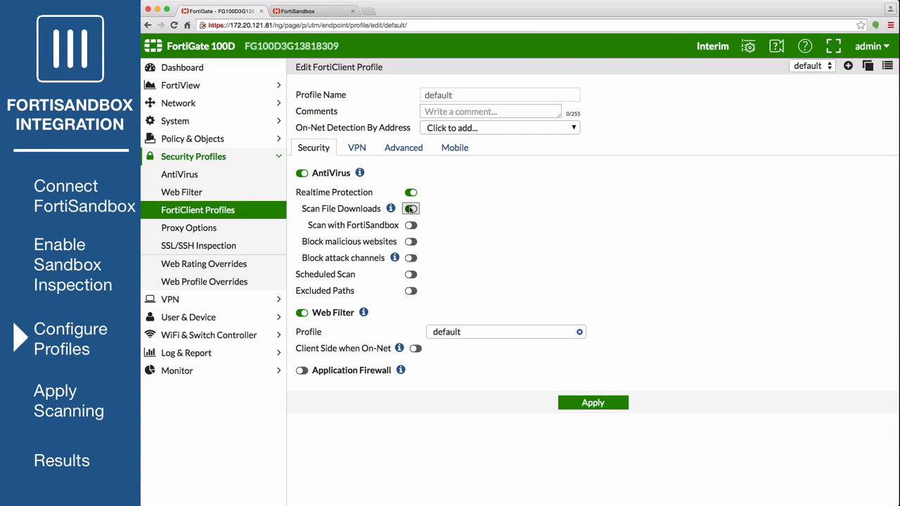
{"action": "left_click", "coordinate": [411, 225]}
{"action": "left_click", "coordinate": [483, 244]}
{"action": "type", "text": "172.20.121.128"}
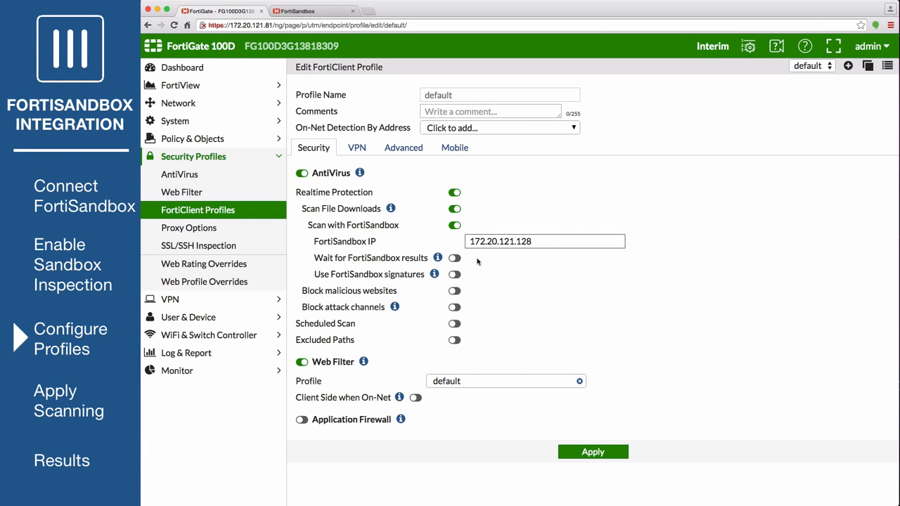
Enable waiting for FortiSandbox results and using FortiSandbox signatures in the FortiClient profile, and apply the changes.
{"action": "left_click", "coordinate": [455, 258]}
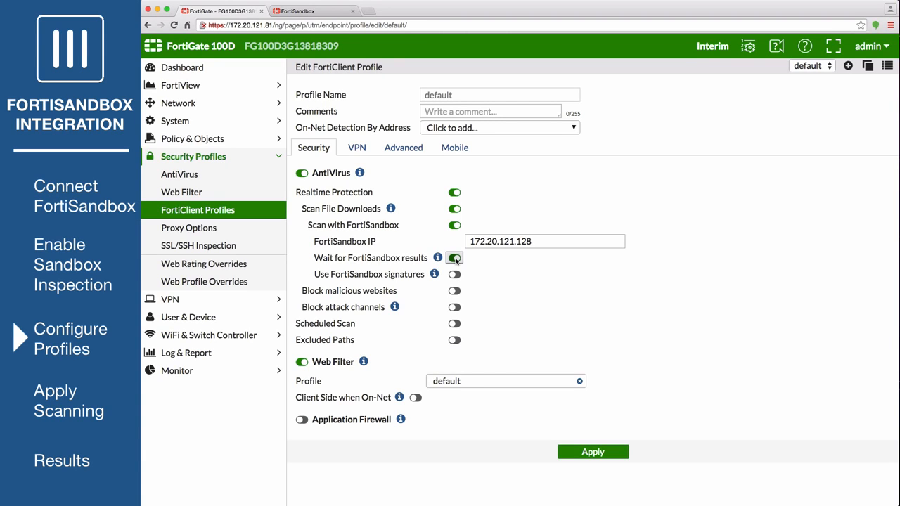
{"action": "left_click", "coordinate": [455, 275]}
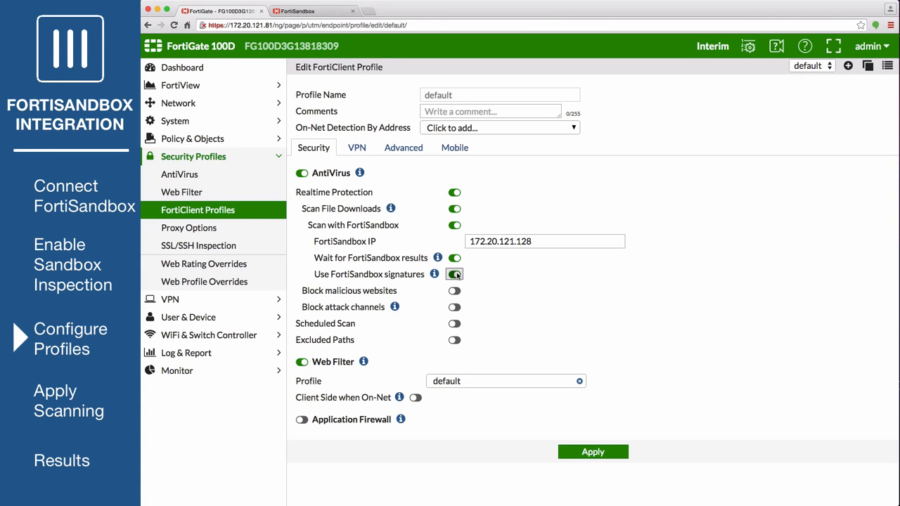
{"action": "left_click", "coordinate": [576, 455]}
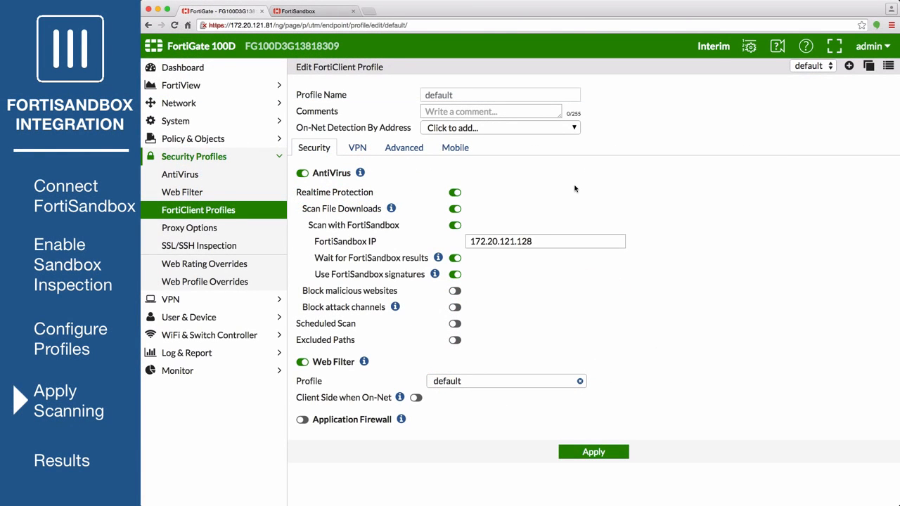
Add the default AntiVirus, Web Filter and Proxy Options profiles plus deep-inspection SSL inspection to the Internet IPv4 policy.
{"action": "left_click", "coordinate": [225, 139]}
{"action": "left_click", "coordinate": [221, 159]}
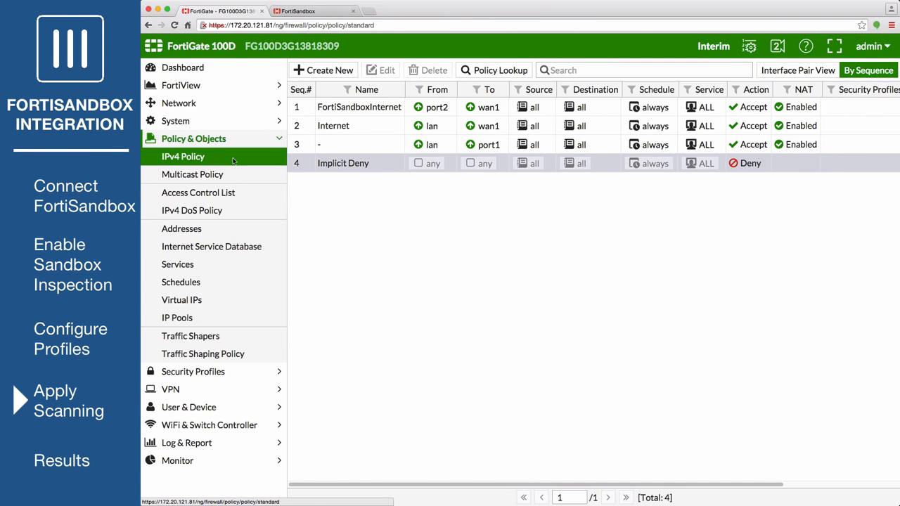
{"action": "mouse_move", "coordinate": [834, 127]}
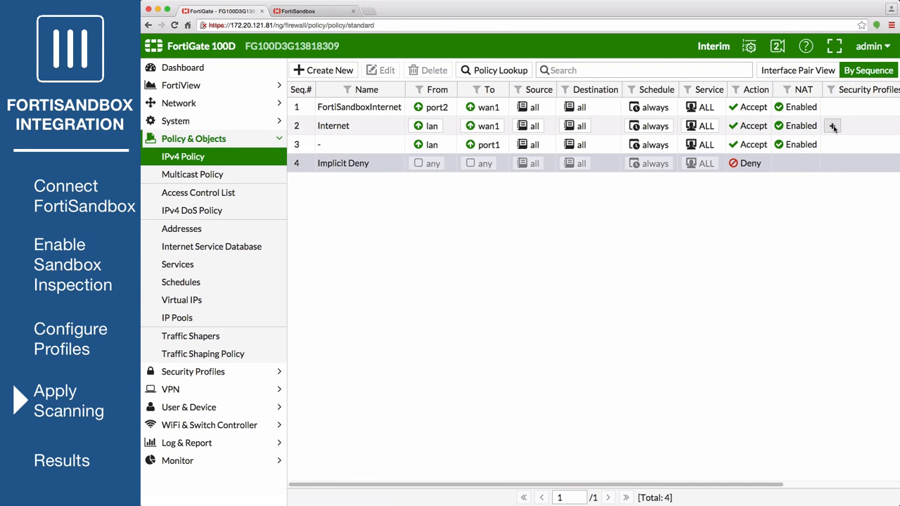
{"action": "left_click", "coordinate": [833, 126]}
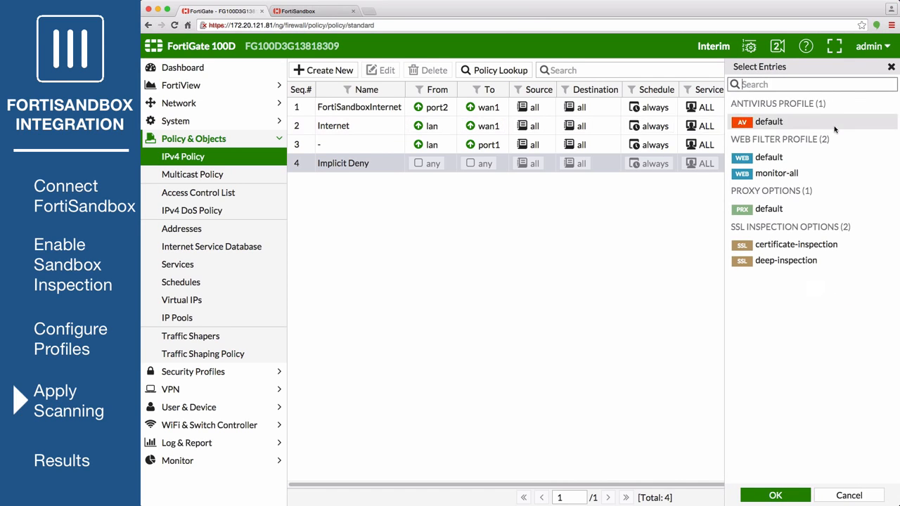
{"action": "left_click", "coordinate": [855, 156]}
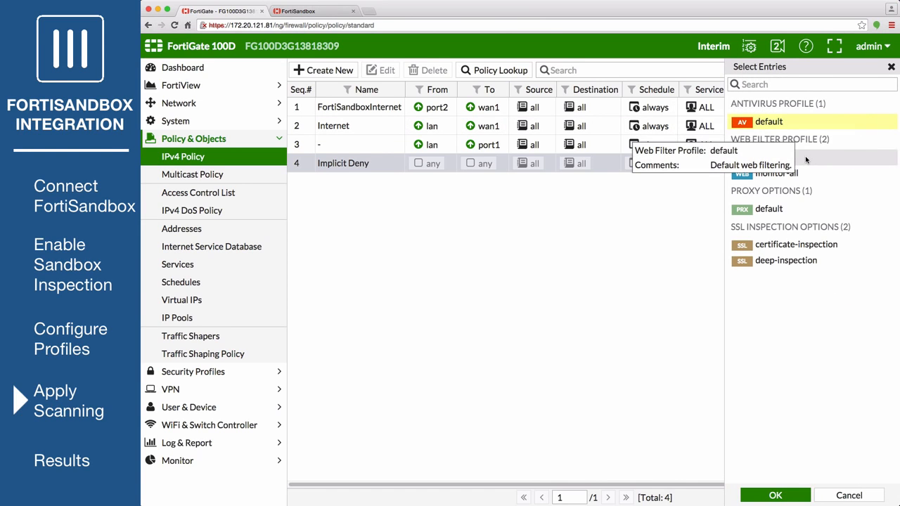
{"action": "left_click", "coordinate": [815, 209]}
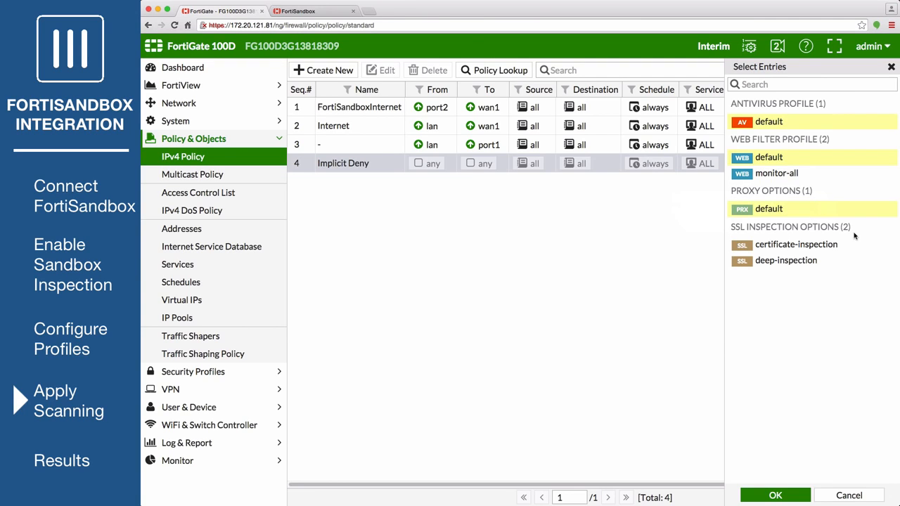
{"action": "left_click", "coordinate": [853, 258]}
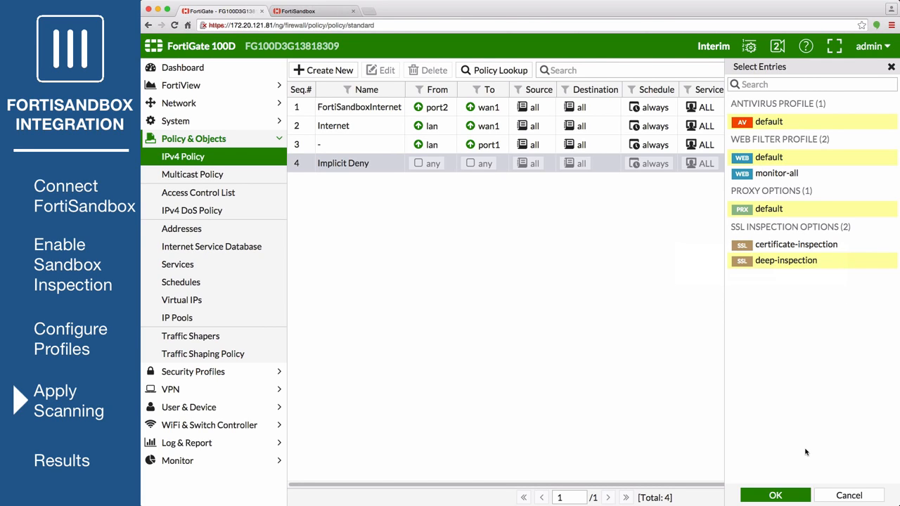
{"action": "left_click", "coordinate": [775, 497]}
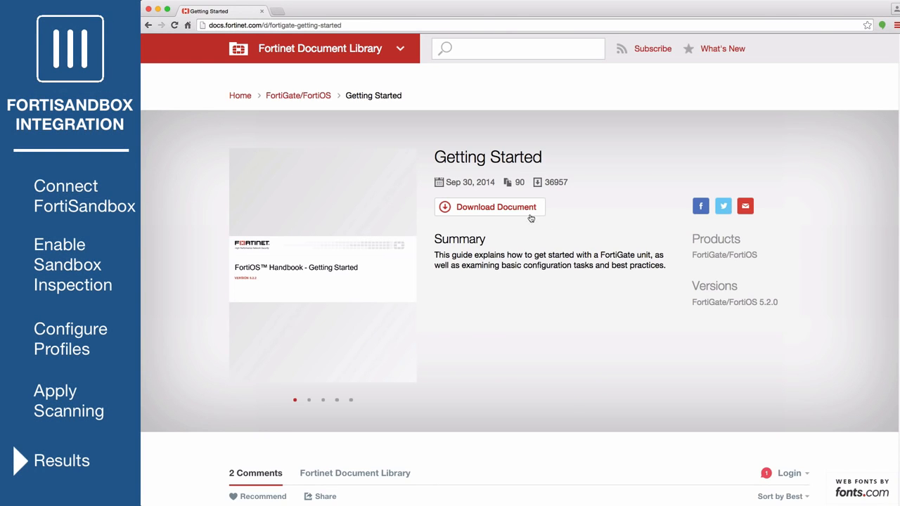
Download the Getting Started document from the Fortinet Document Library, and check the FortiSandbox page and FortiClient's realtime protection settings.
{"action": "left_click", "coordinate": [526, 210]}
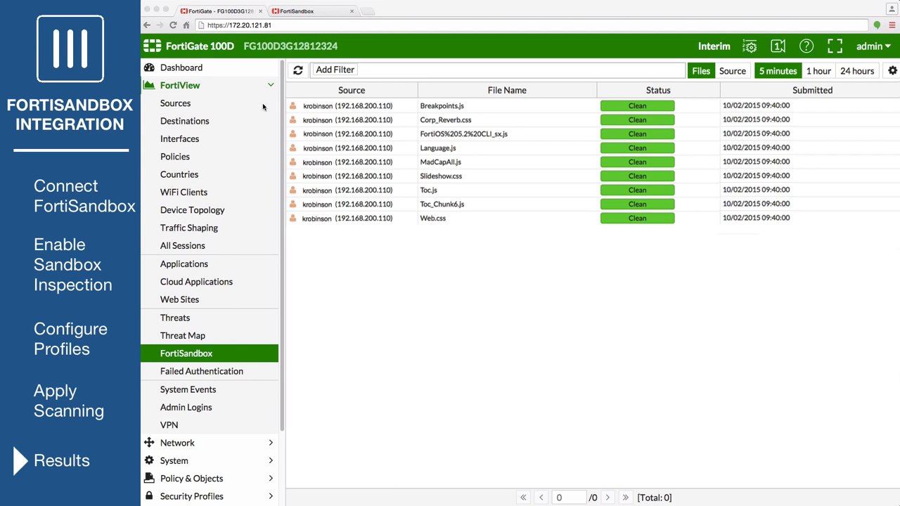
{"action": "left_click", "coordinate": [295, 9]}
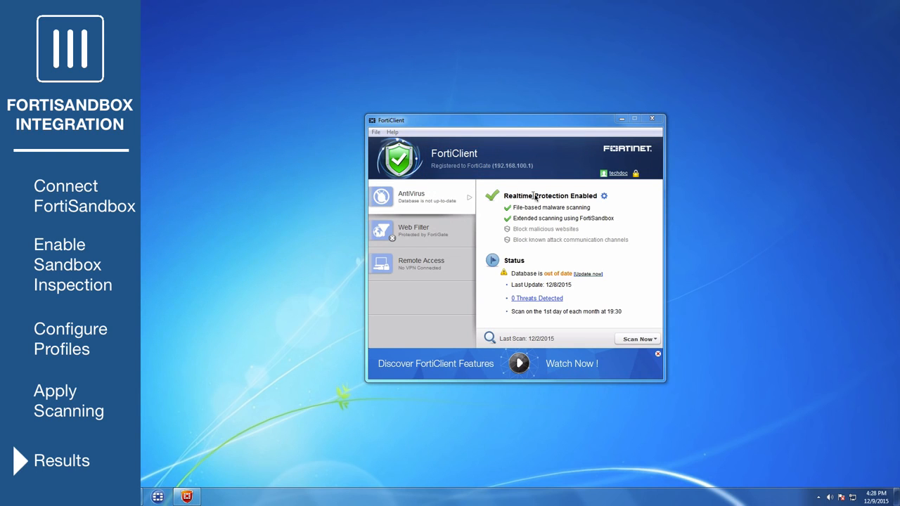
{"action": "left_click", "coordinate": [604, 196]}
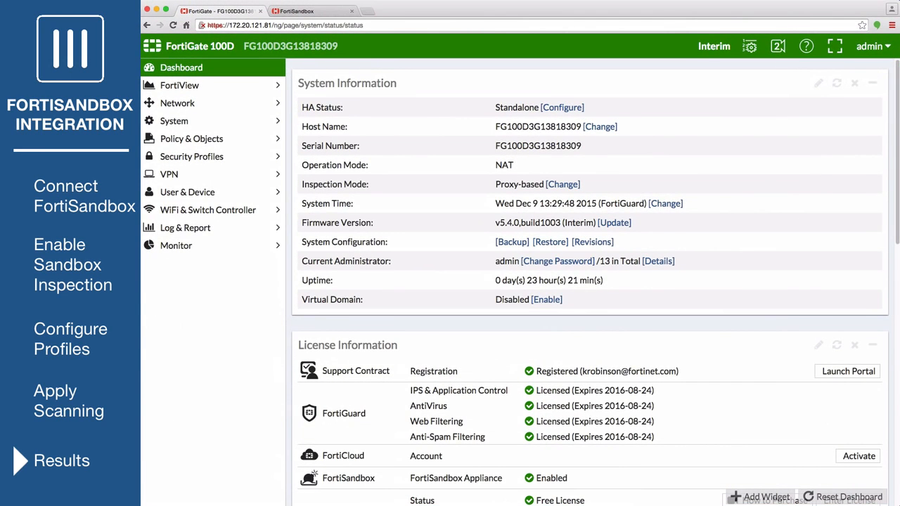
Quarantine the registered Windows PC from the FortiGate's FortiClient Monitor.
{"action": "left_click", "coordinate": [269, 248]}
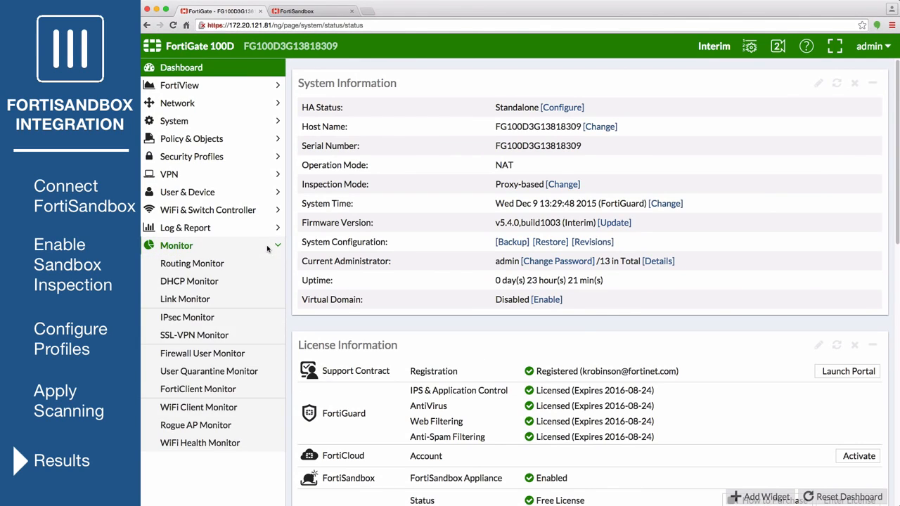
{"action": "left_click", "coordinate": [250, 393]}
{"action": "left_click", "coordinate": [298, 122]}
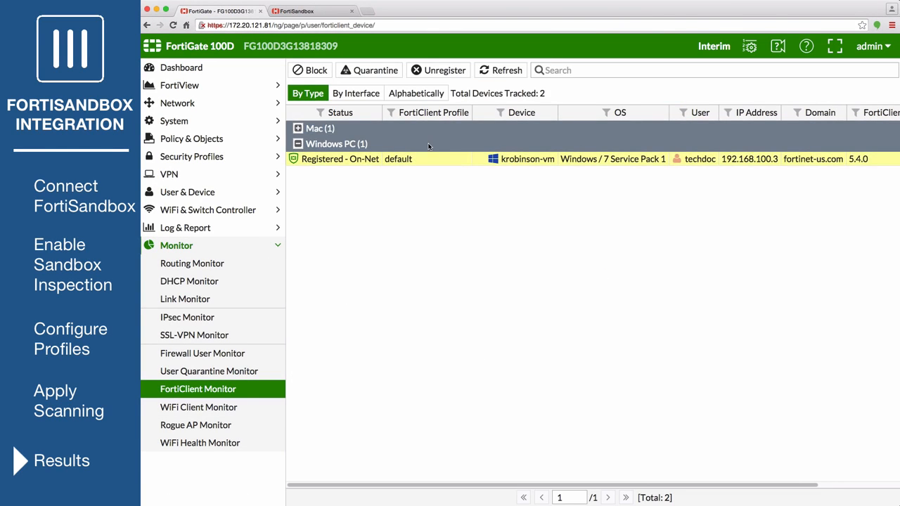
{"action": "left_click", "coordinate": [380, 70]}
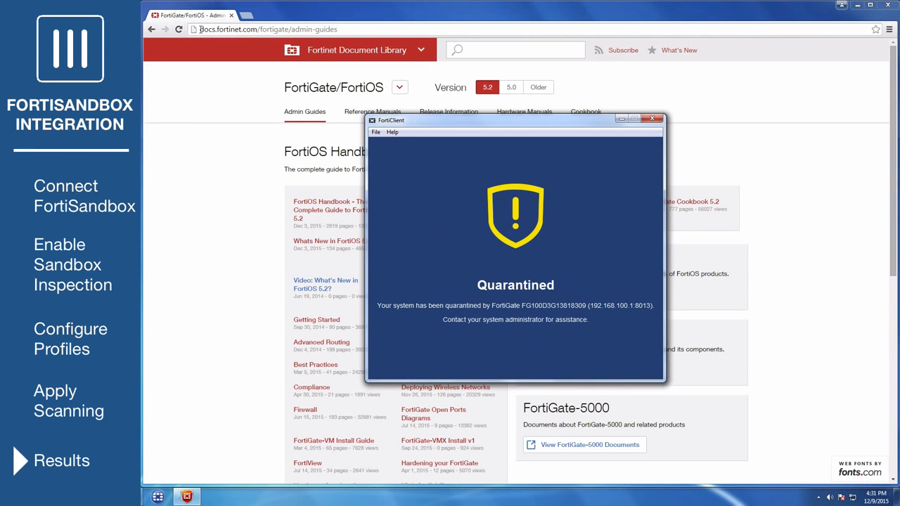
Test web access from the quarantined Windows PC by searching for "test" in a new browser tab.
{"action": "left_click", "coordinate": [246, 15]}
{"action": "type", "text": "test"}
{"action": "key", "text": "Return"}
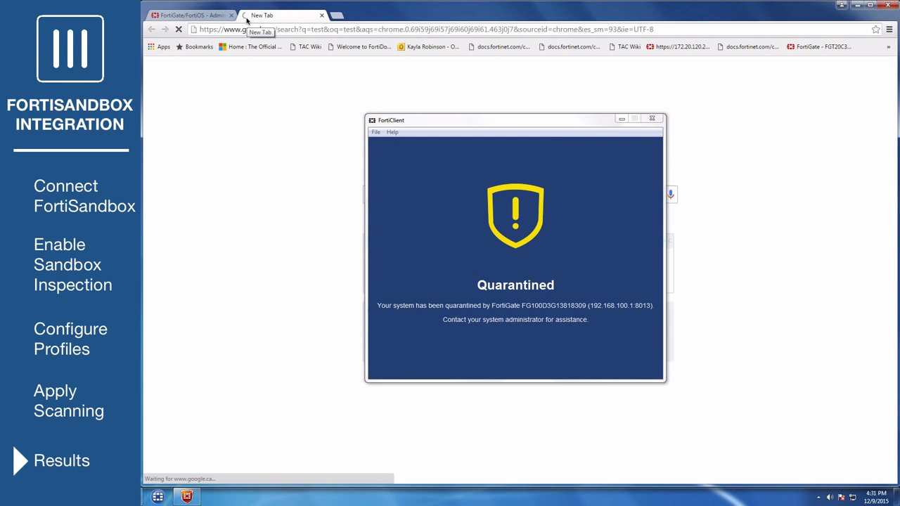